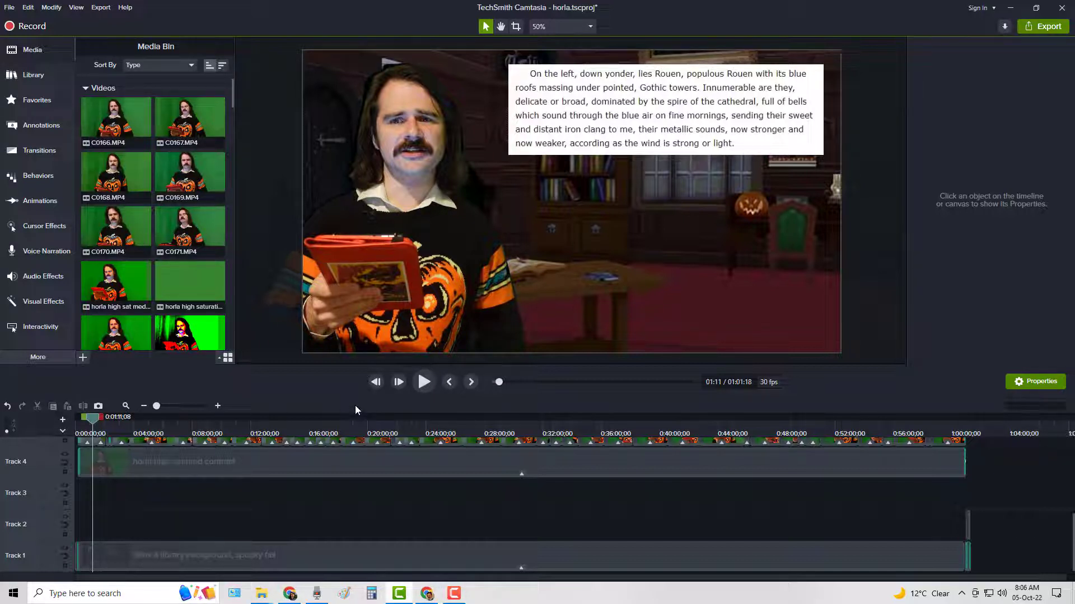
# Move the playhead to about 19:00 and advance it two frames, bringing Tracks 4 and 5 into view.
pyautogui.click(353, 424)
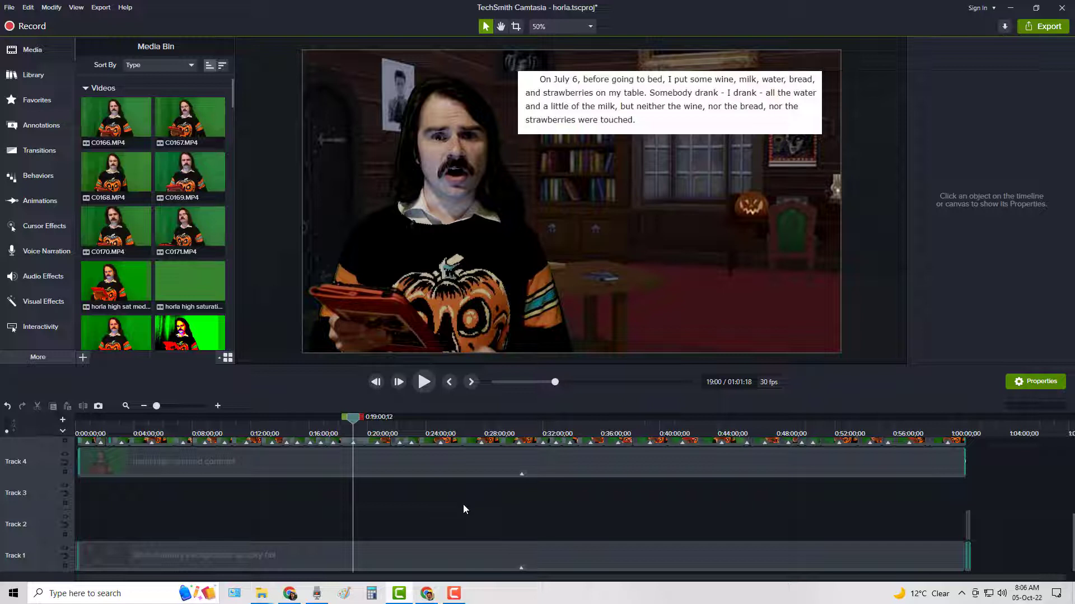
pyautogui.scroll(1, 410, 503)
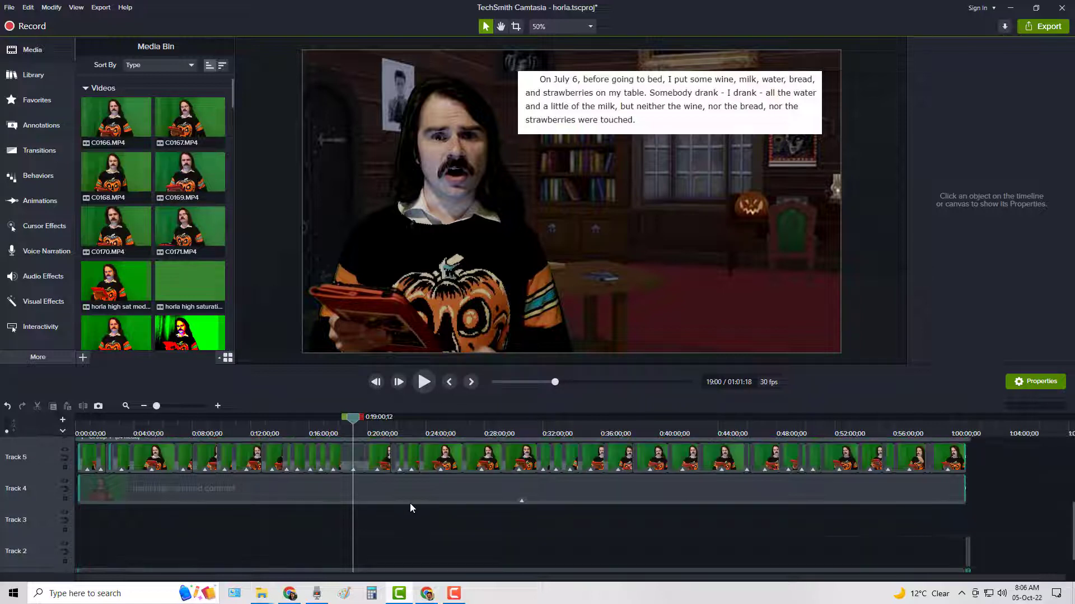
pyautogui.scroll(1, 410, 503)
pyautogui.click(398, 383)
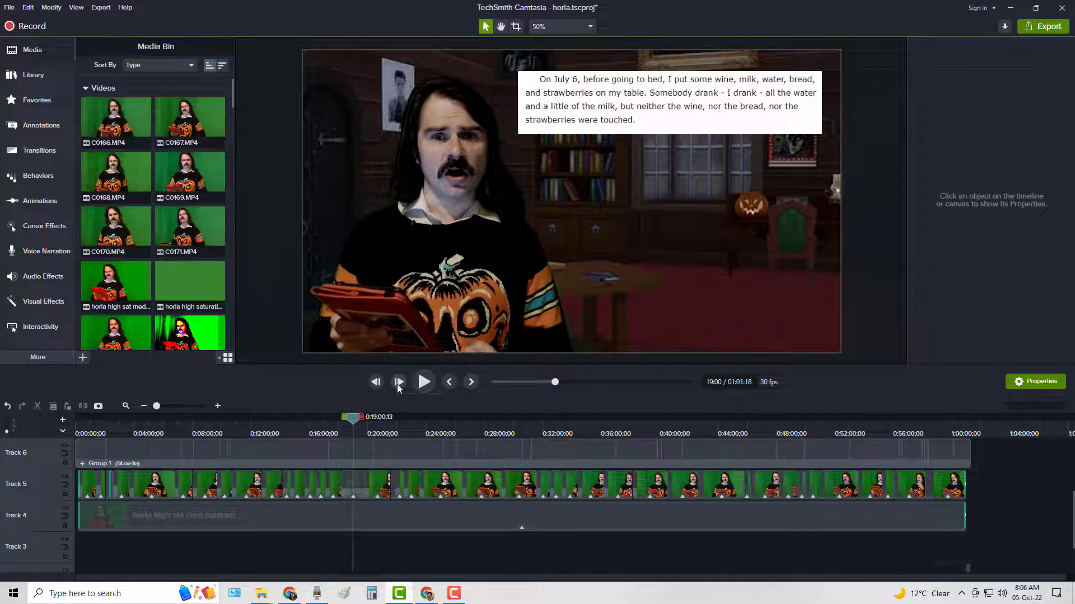
pyautogui.click(398, 383)
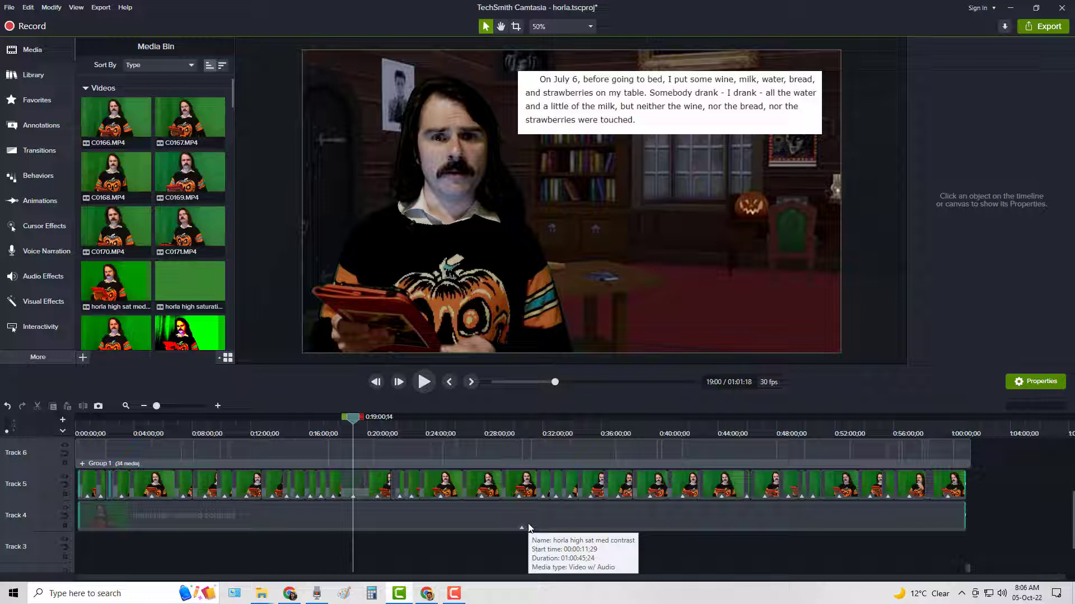
# Turn off Remove a Color and Color Adjustment on the Track 5 clip C0168 at the playhead and shift it rightward on the canvas.
pyautogui.click(356, 477)
pyautogui.click(515, 296)
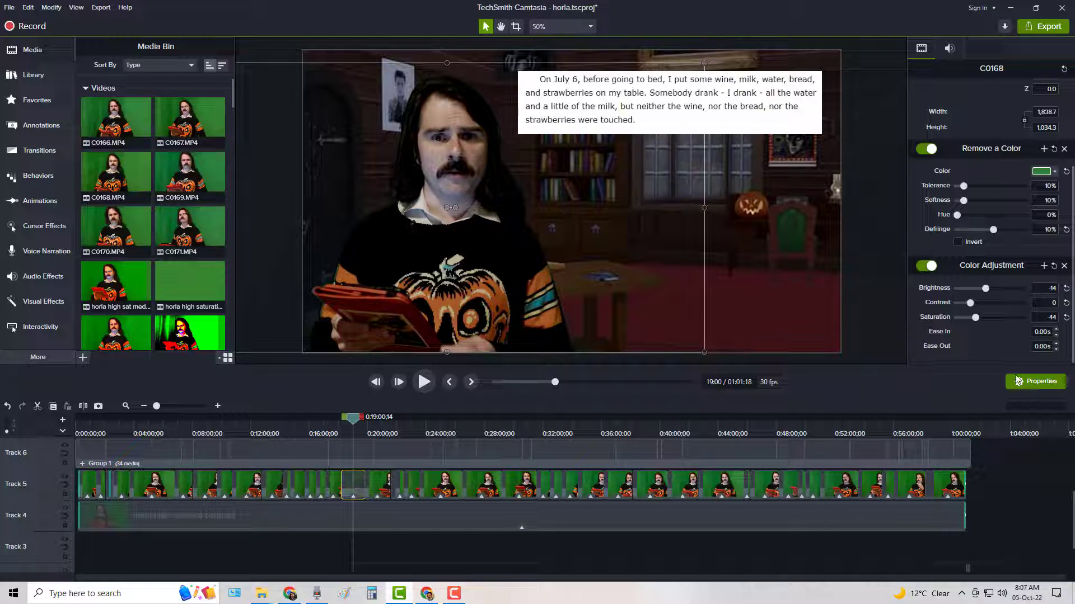
pyautogui.click(925, 149)
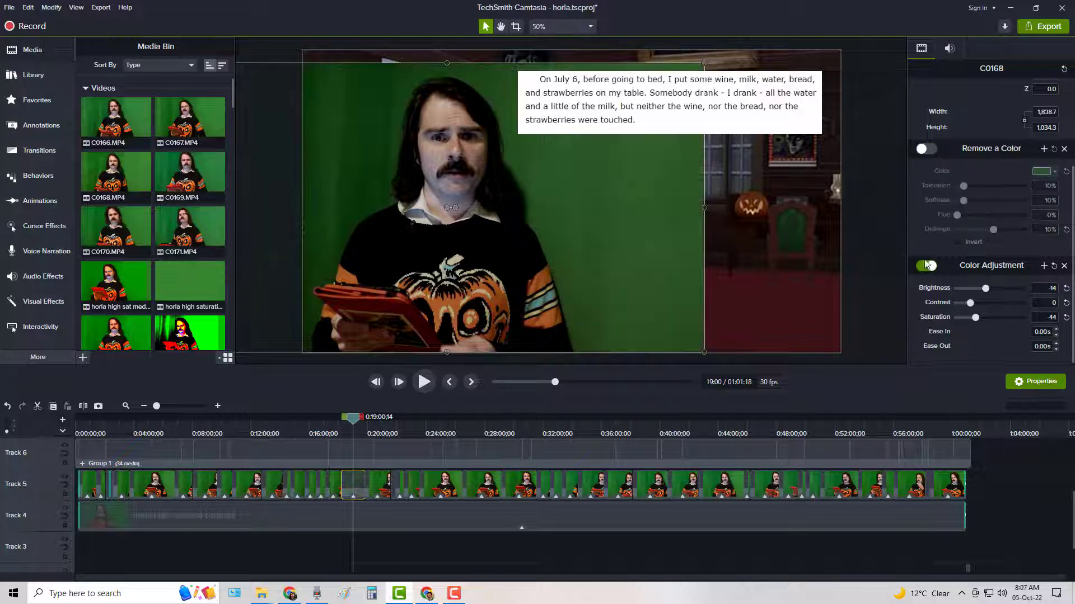
pyautogui.click(925, 266)
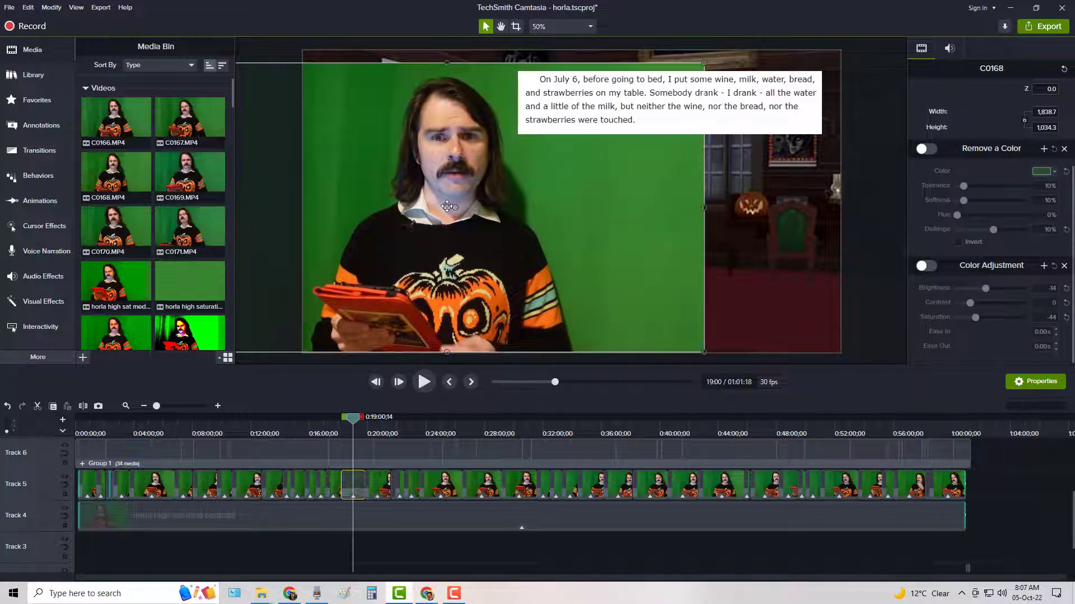
pyautogui.moveTo(449, 208); pyautogui.dragTo(607, 210)
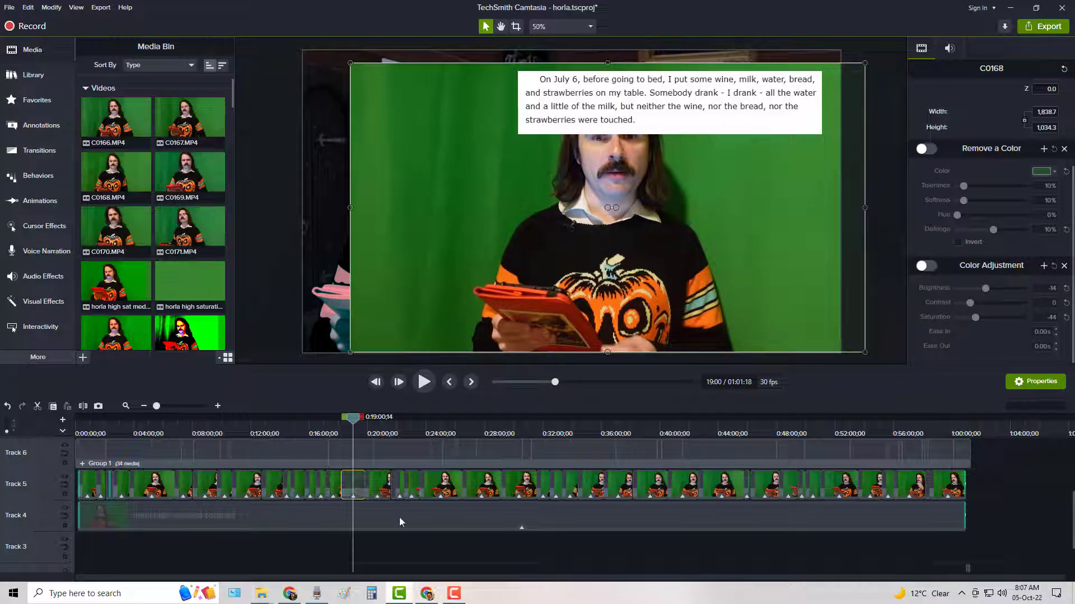
# Delete the text-passage images on Track 7 from about the 15-minute mark to the end.
pyautogui.scroll(2, 399, 516)
pyautogui.moveTo(1003, 449); pyautogui.dragTo(294, 477)
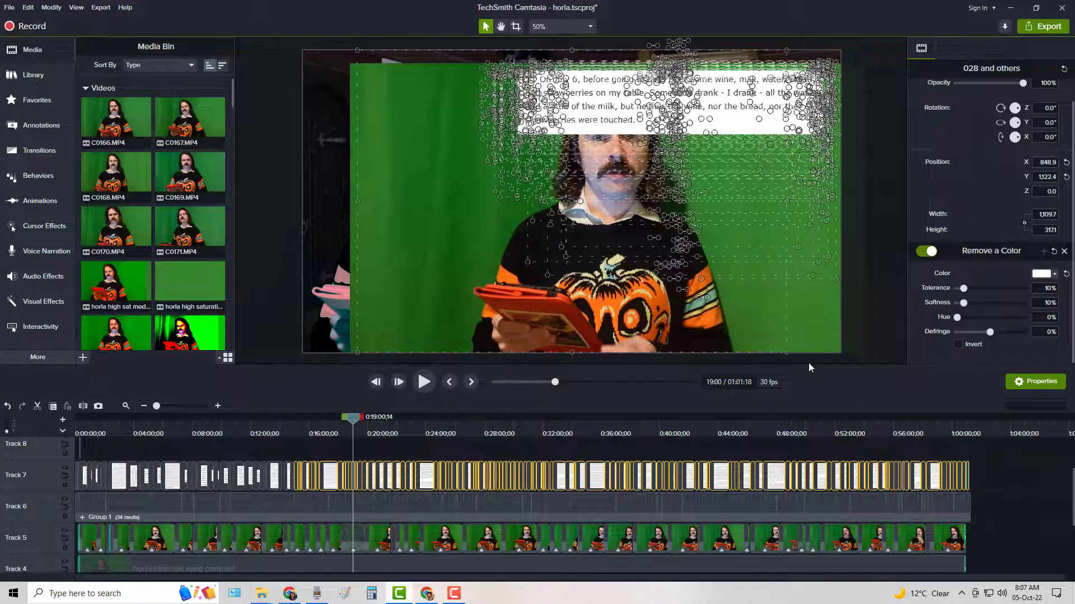
pyautogui.press('Delete')
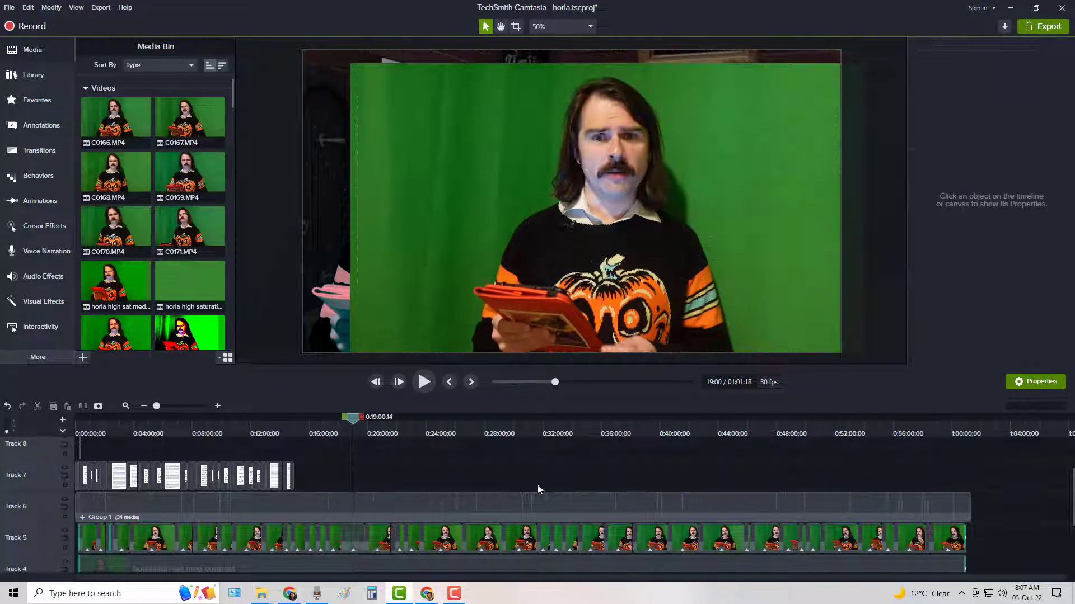
# Turn Remove a Color back on for clip C0168 and move it farther right, clear of the tinted figure beneath.
pyautogui.scroll(-1, 538, 489)
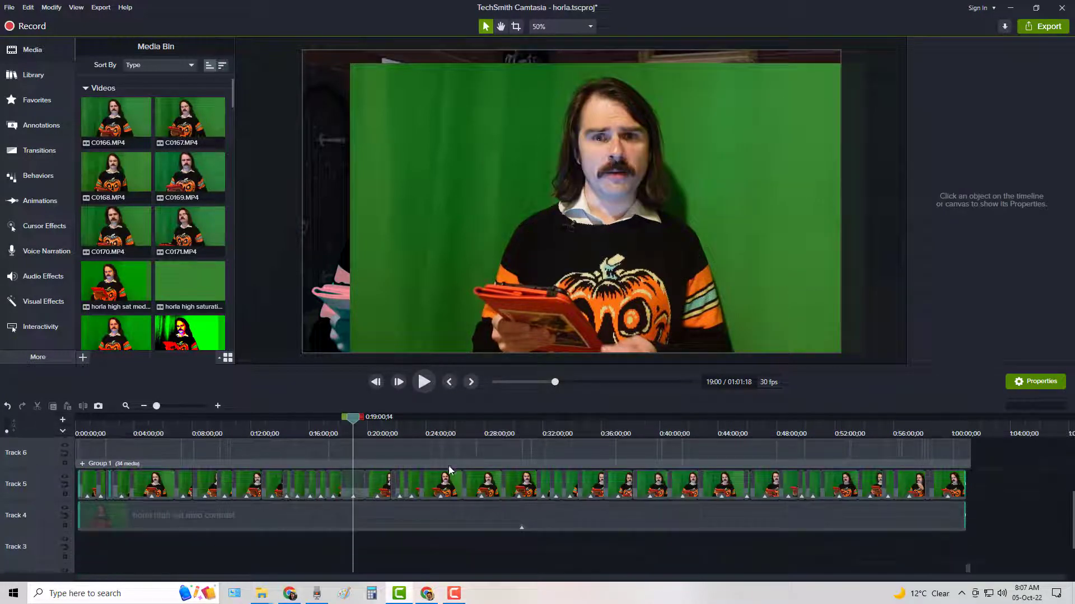
pyautogui.click(350, 473)
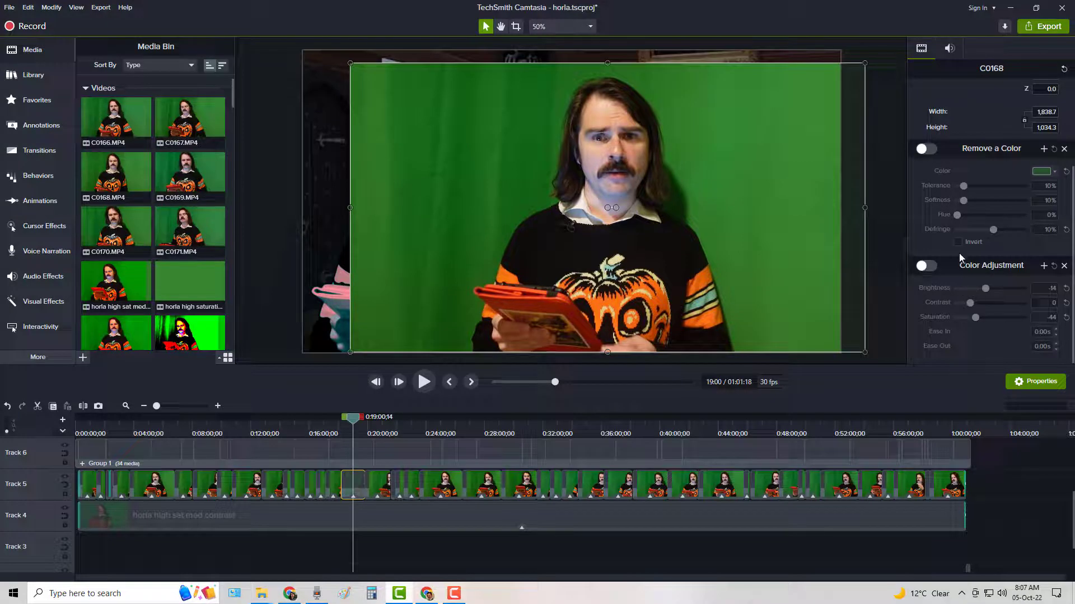
pyautogui.click(927, 150)
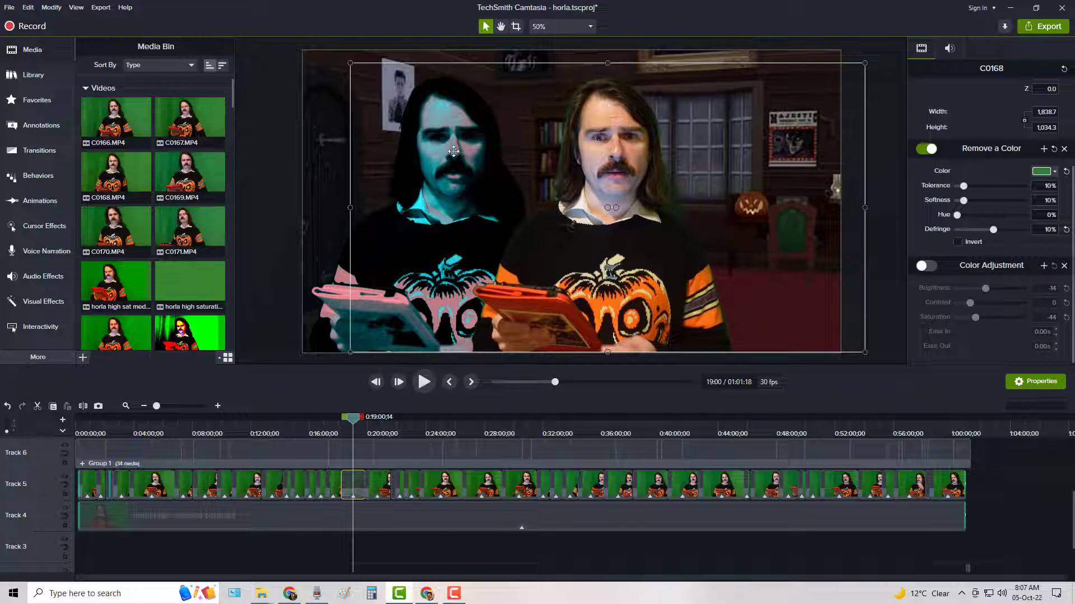
pyautogui.click(321, 525)
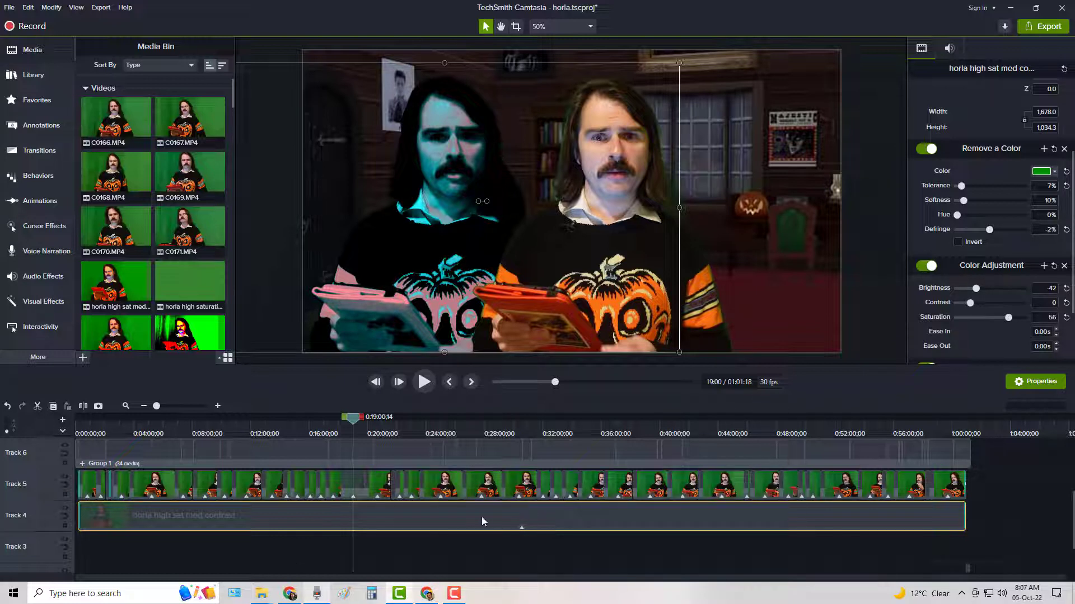
pyautogui.click(638, 194)
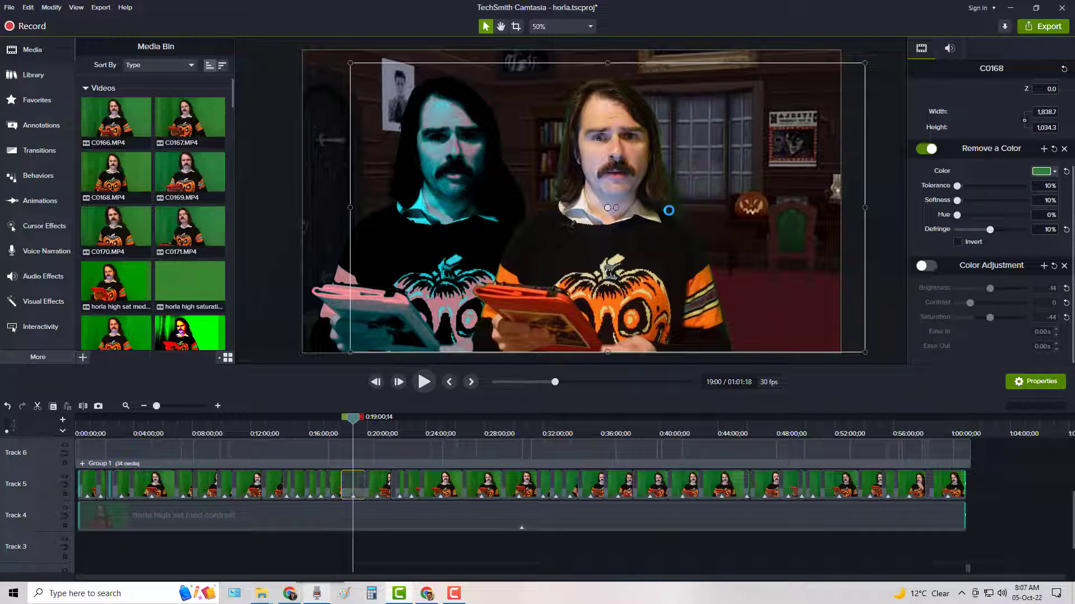
# Turn off Colorize, Color Adjustment and Remove a Color on the Track 4 clip "horla high sat med contrast" to expose its raw green-screen footage.
pyautogui.click(384, 524)
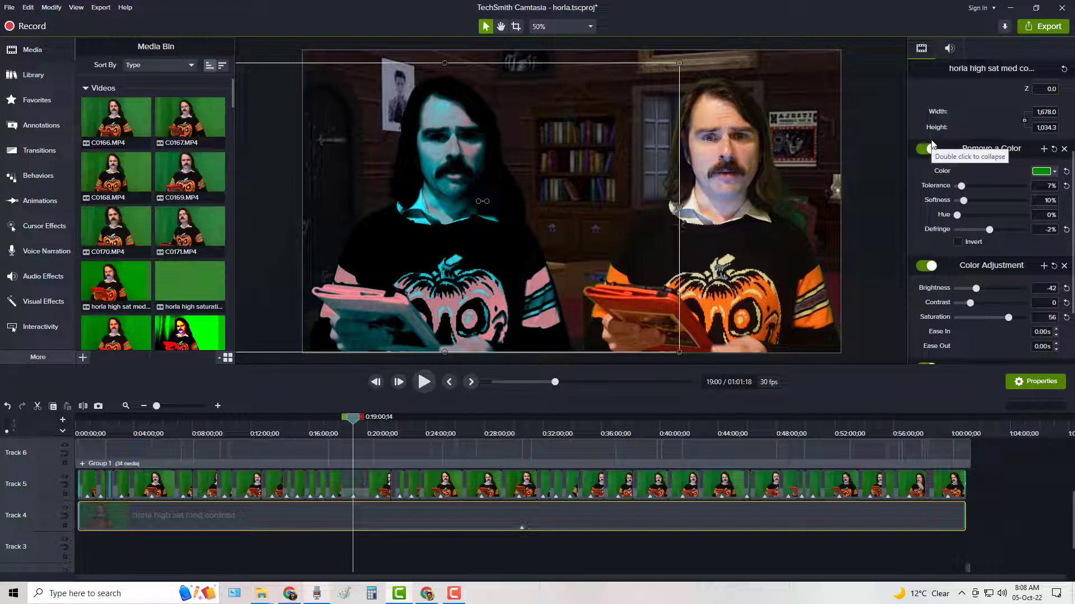
pyautogui.scroll(3, 967, 227)
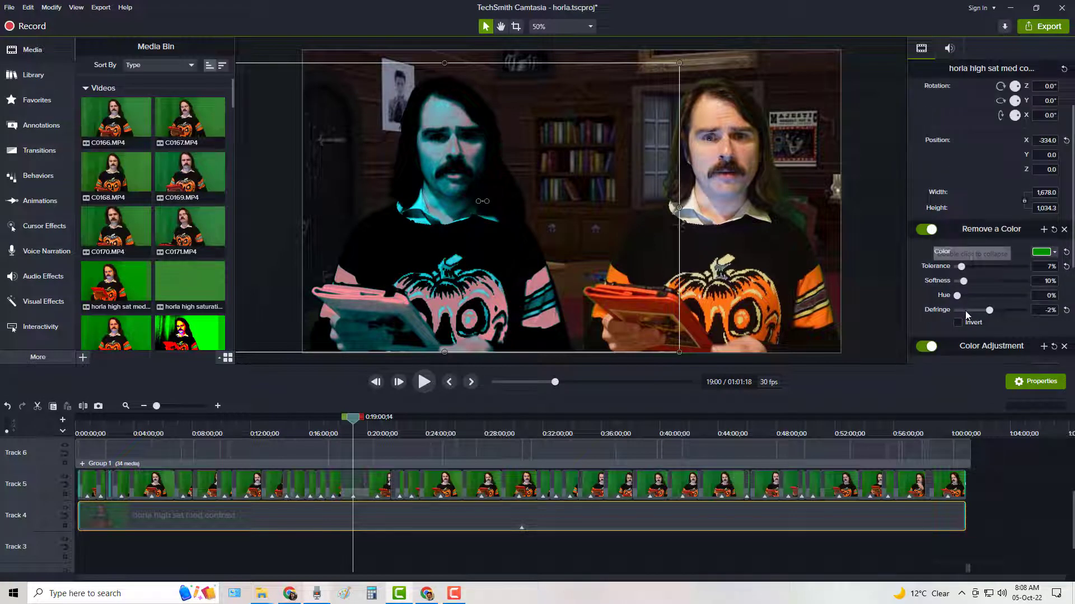
pyautogui.scroll(-6, 962, 317)
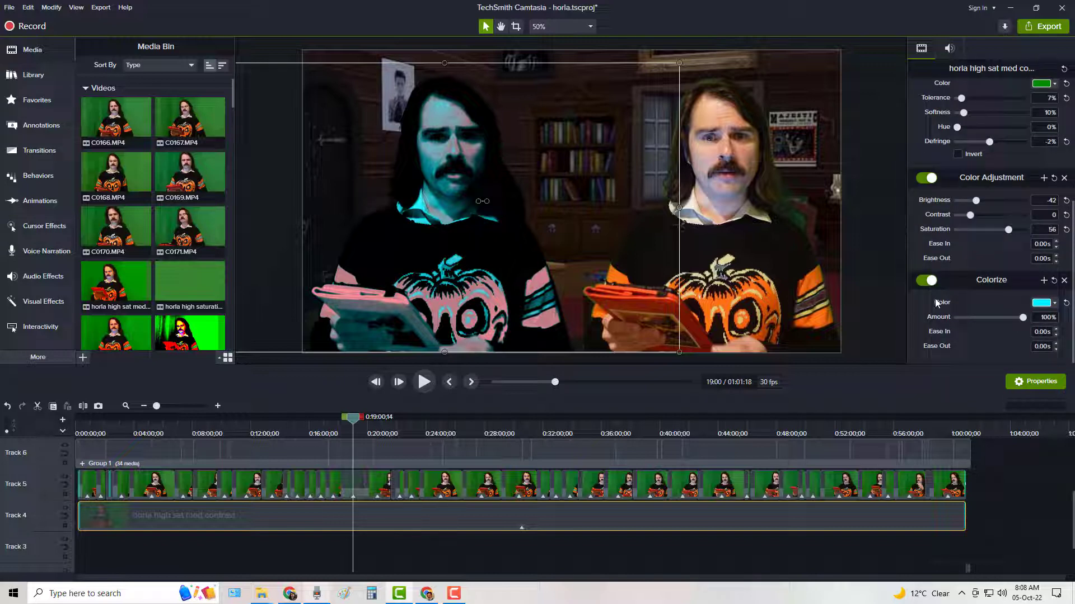
pyautogui.click(929, 281)
pyautogui.click(929, 178)
pyautogui.scroll(2, 959, 234)
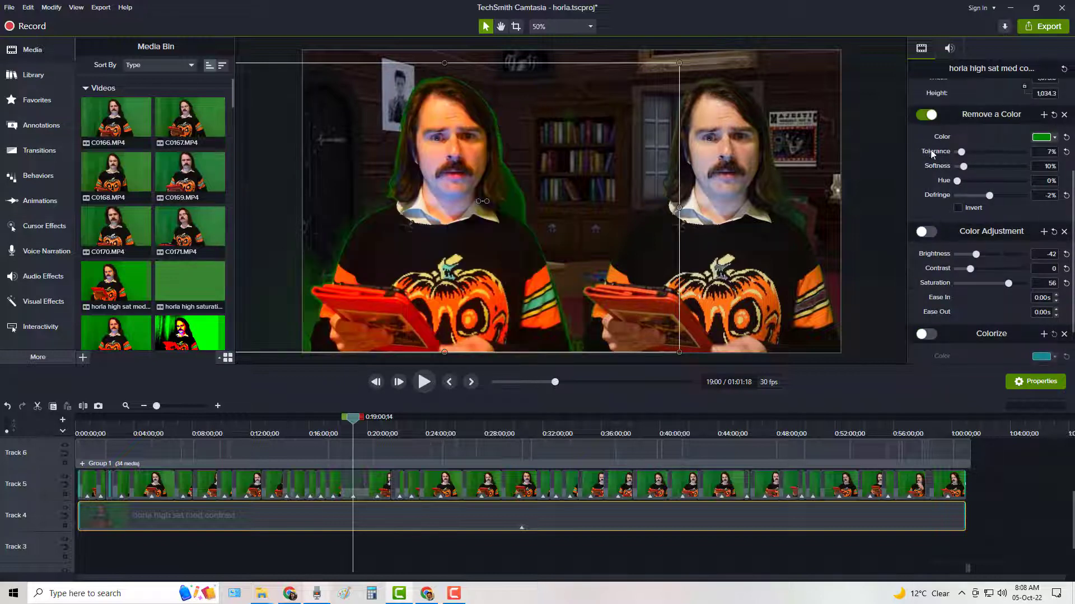
pyautogui.click(930, 115)
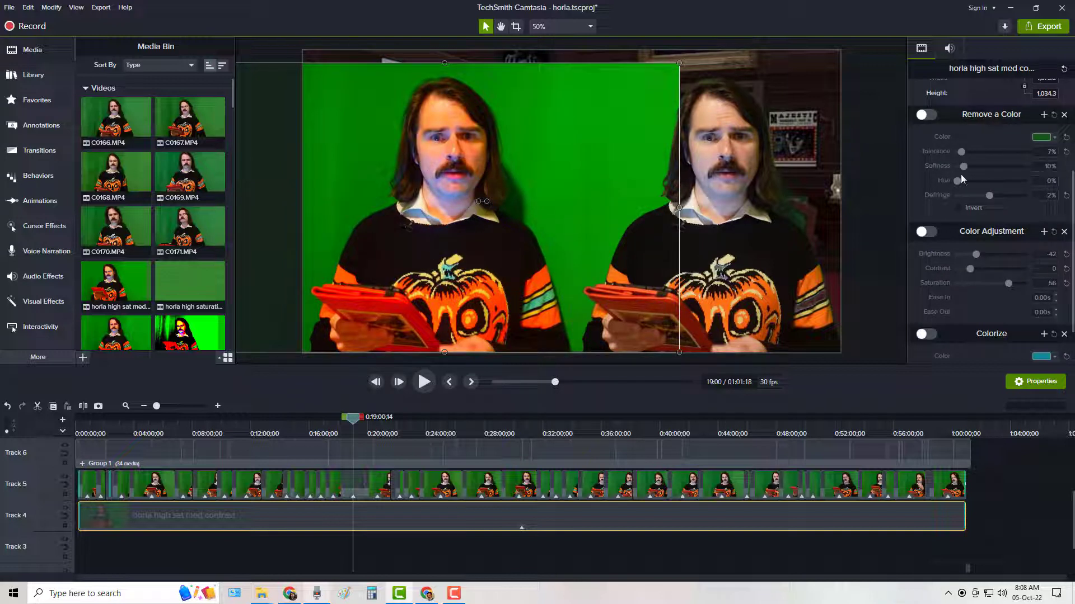
# Re-enable Remove a Color, Color Adjustment and Colorize one at a time on the Track 4 clip, comparing the picture with and without Colorize.
pyautogui.click(930, 116)
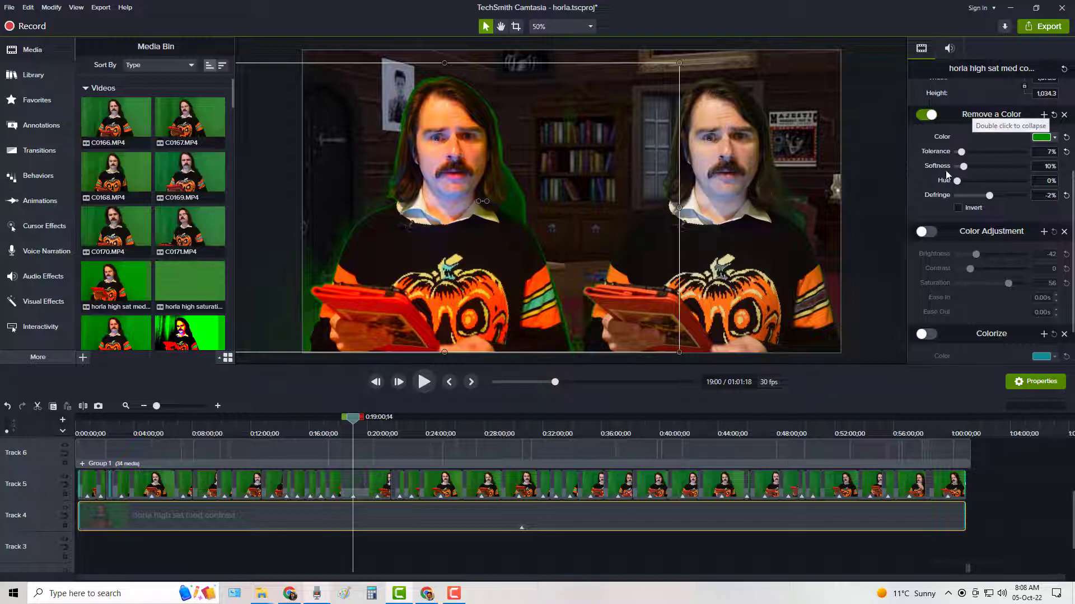
pyautogui.click(924, 233)
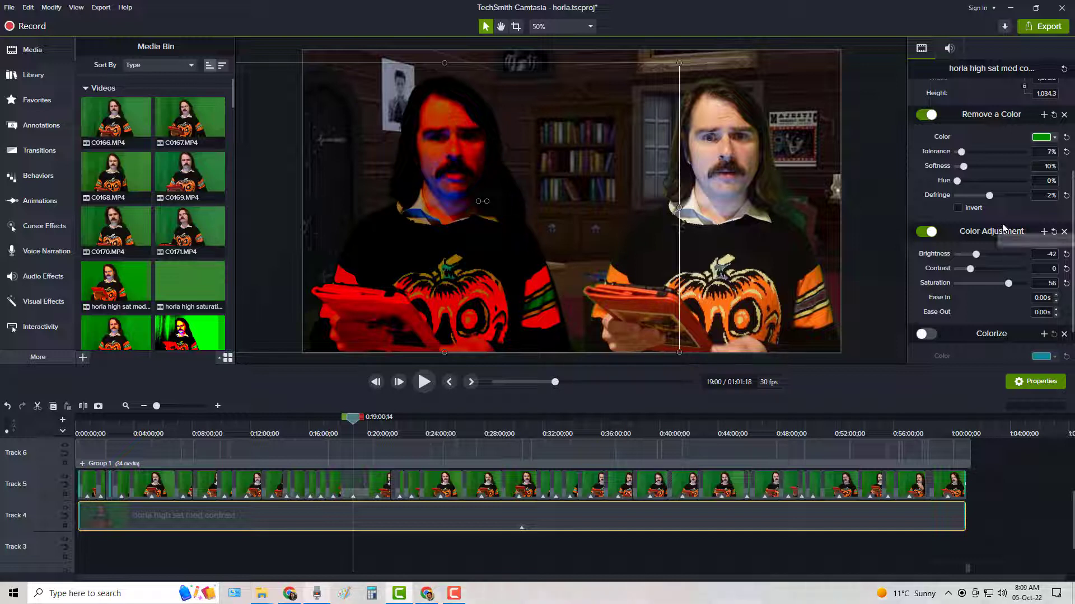
pyautogui.scroll(-1, 1005, 233)
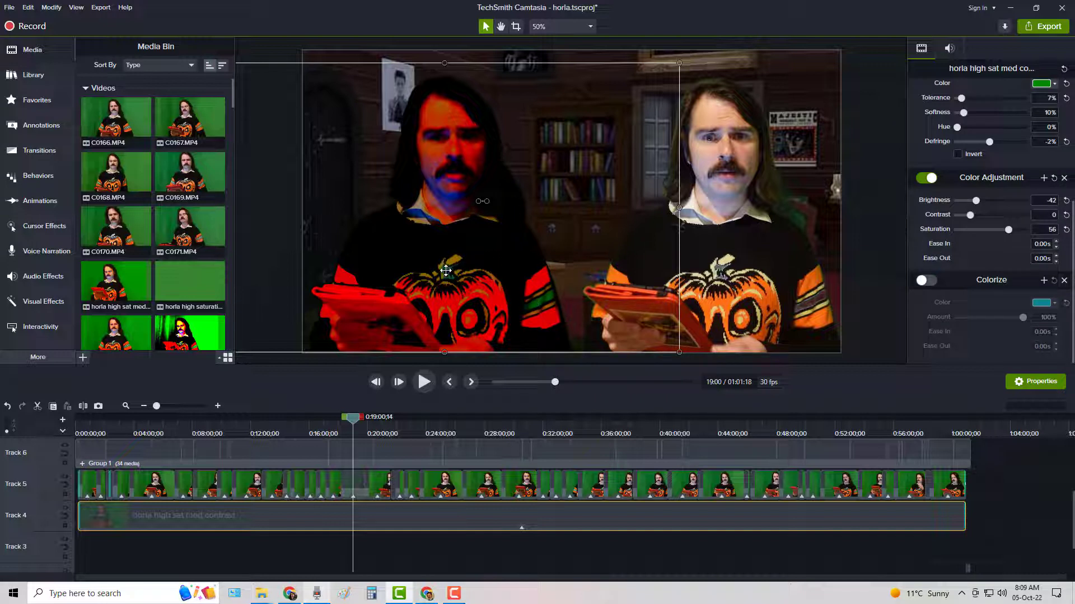
pyautogui.click(932, 284)
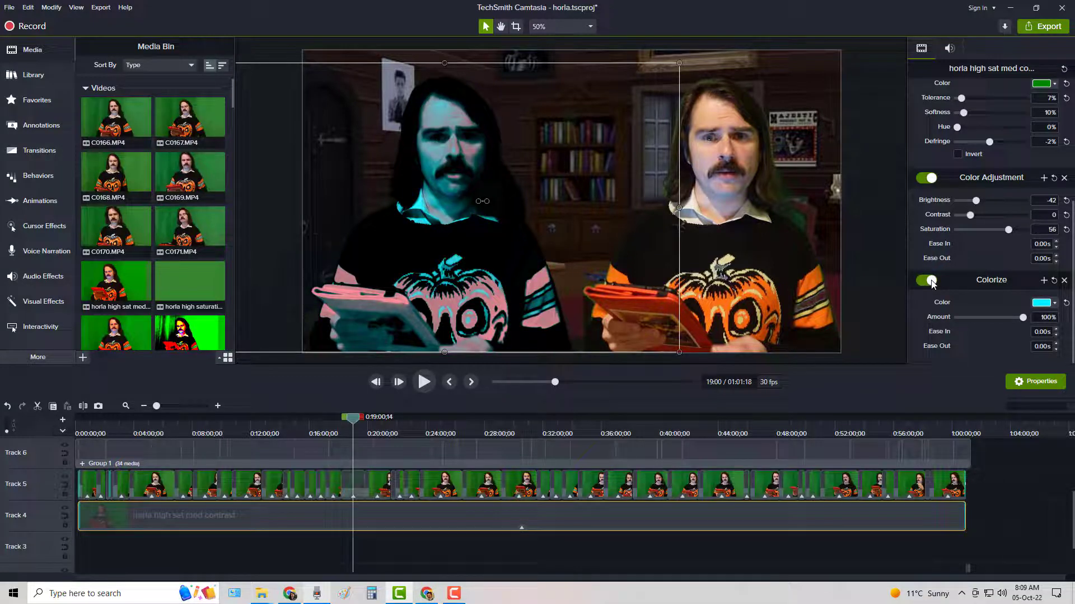
pyautogui.click(931, 281)
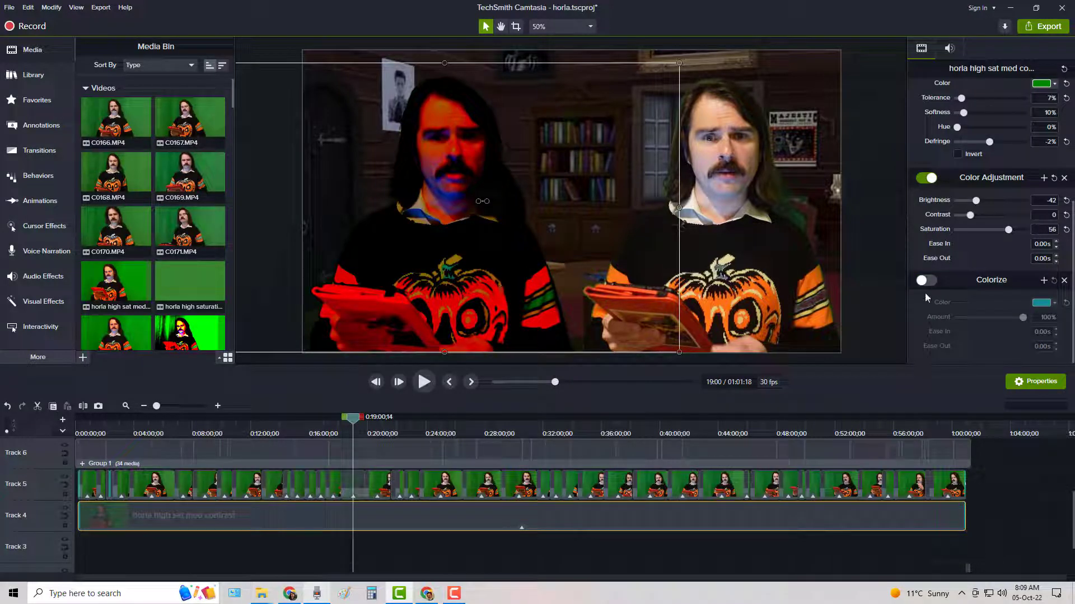
pyautogui.click(927, 281)
# Move clip C0168 back leftward on the canvas so it lines up over the tinted Track 4 figure.
pyautogui.click(743, 248)
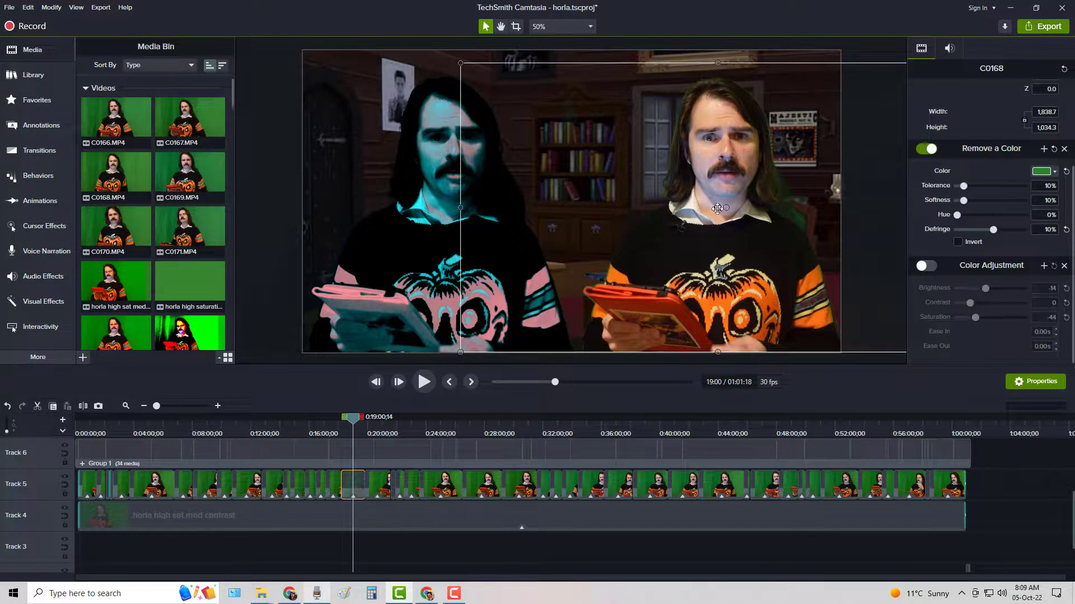
pyautogui.moveTo(717, 209); pyautogui.dragTo(441, 211)
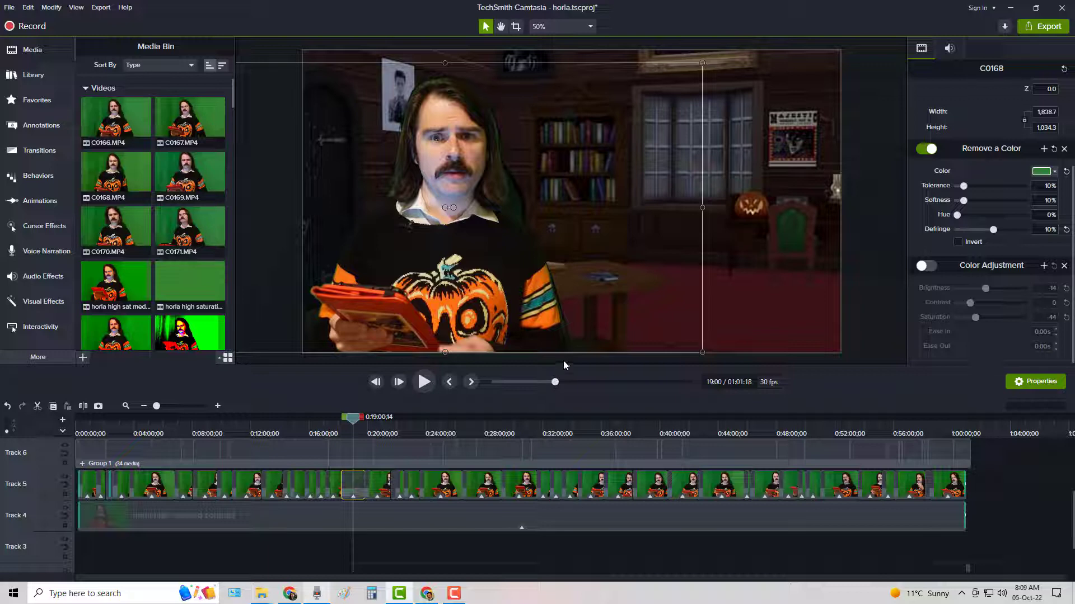
pyautogui.moveTo(415, 290); pyautogui.dragTo(504, 315)
pyautogui.moveTo(505, 316); pyautogui.dragTo(506, 316)
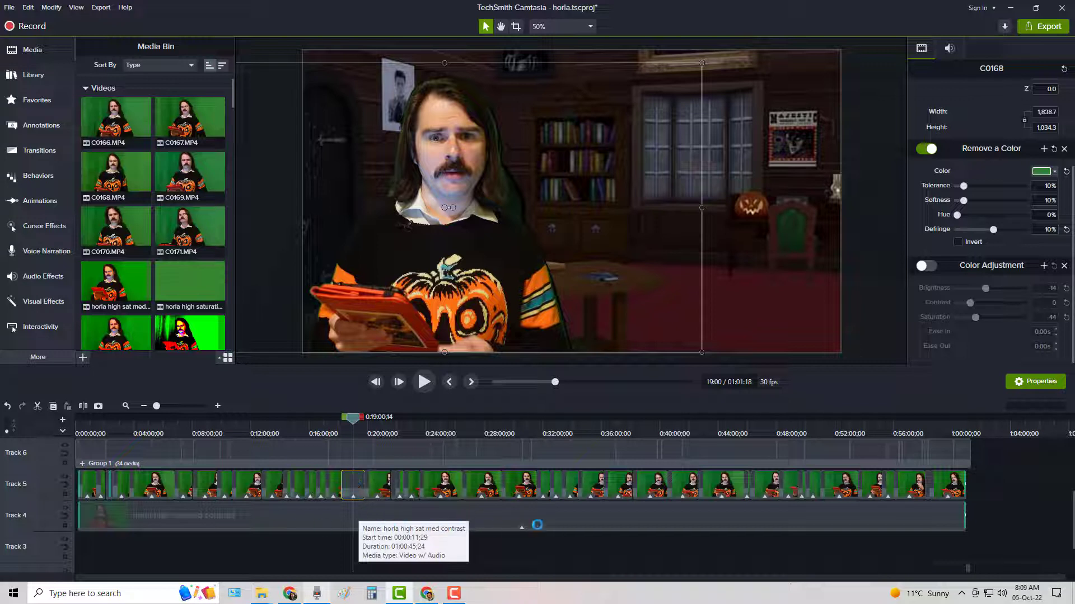
# Move the playhead to about 29:51 and play the layered green-screen composite from there.
pyautogui.click(511, 425)
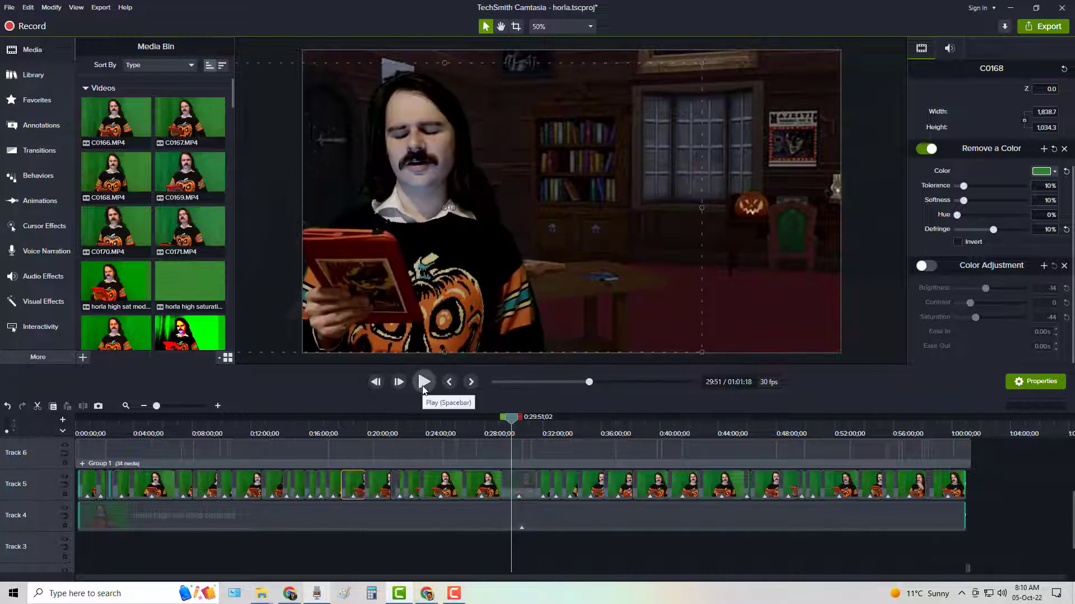
pyautogui.click(424, 388)
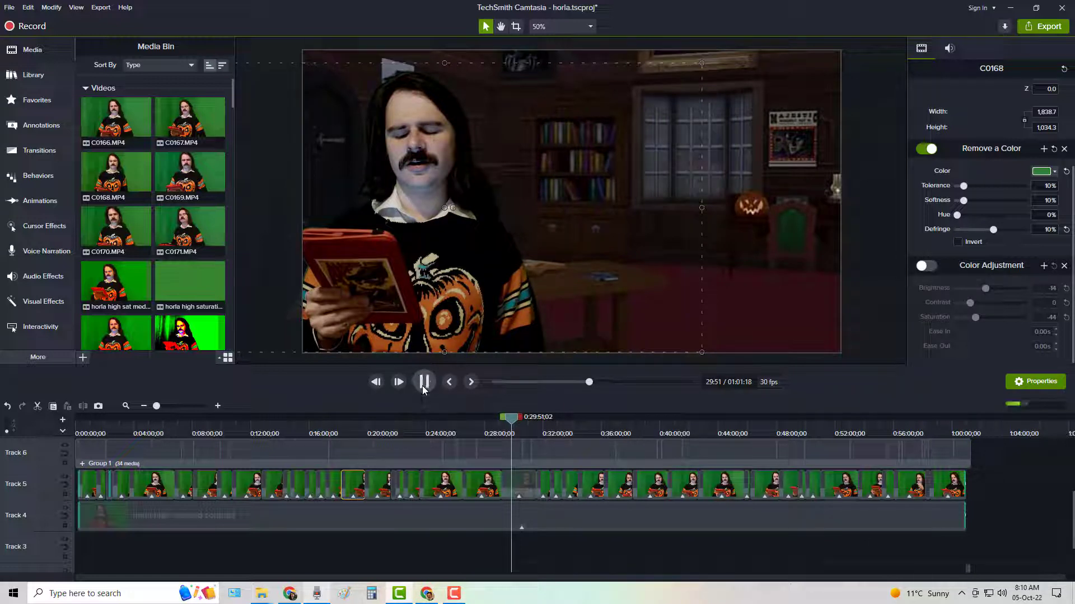